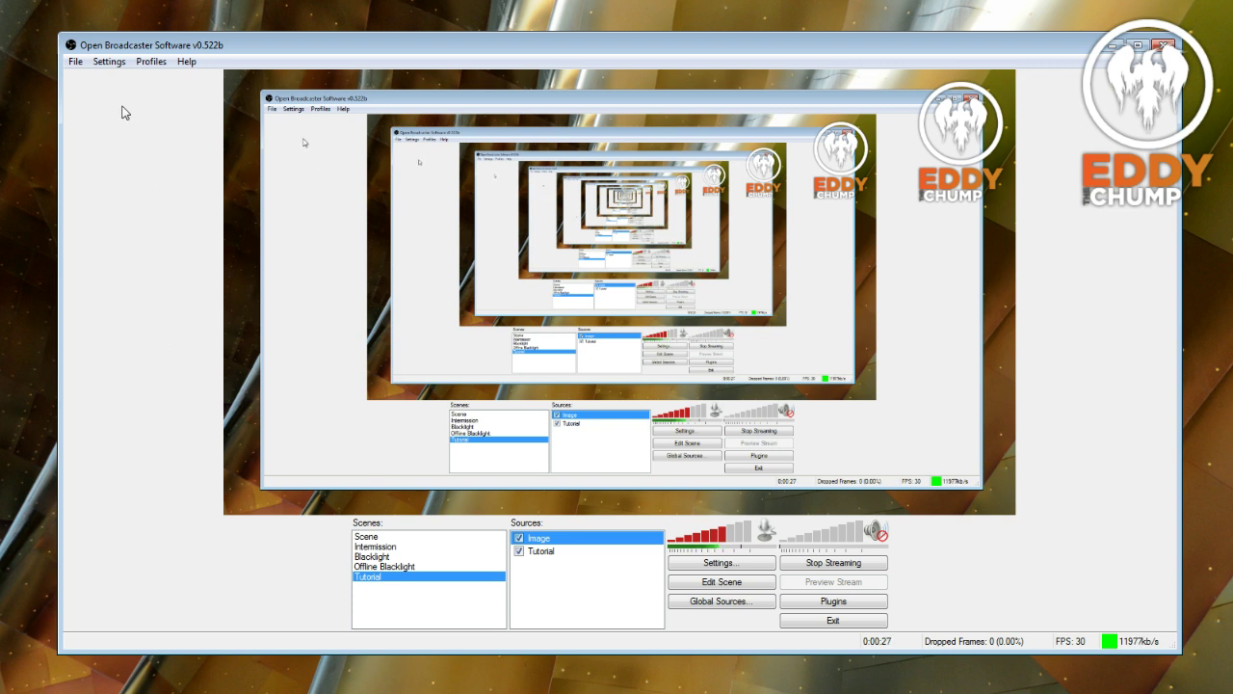
# Open Settings and add a new setting profile named 'PC Offline Record'.
pyautogui.click(115, 65)
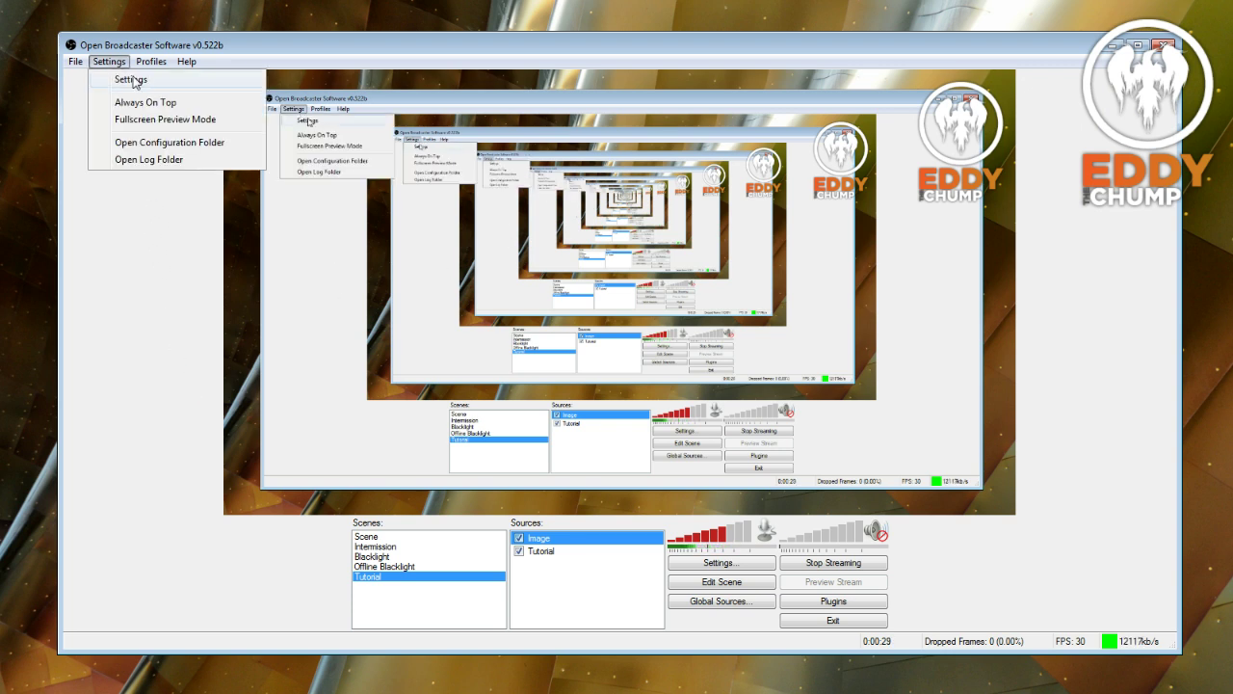
pyautogui.click(130, 81)
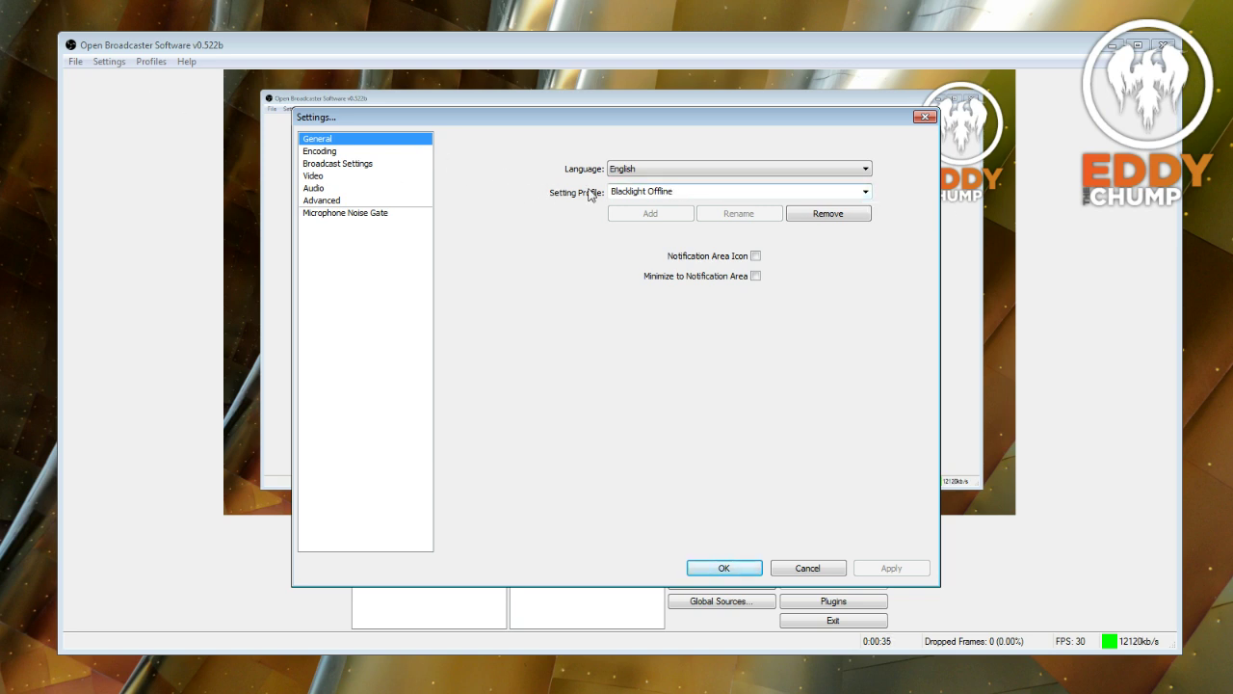
pyautogui.click(678, 191)
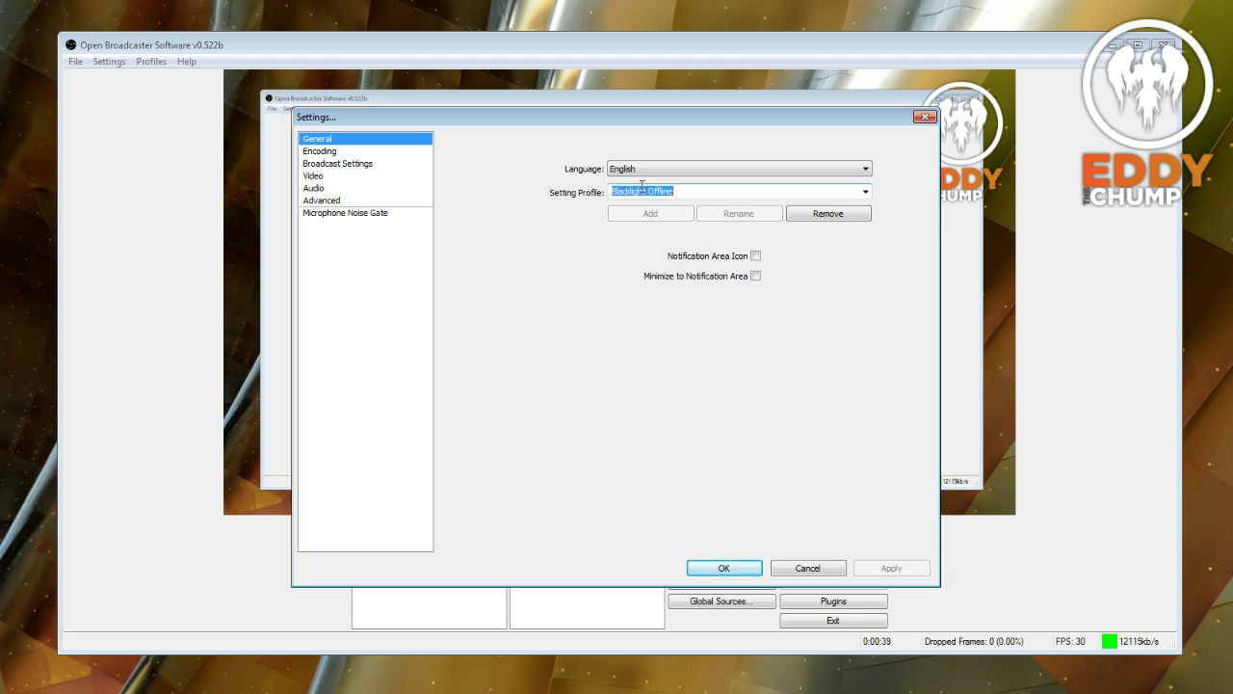
pyautogui.write('PC')
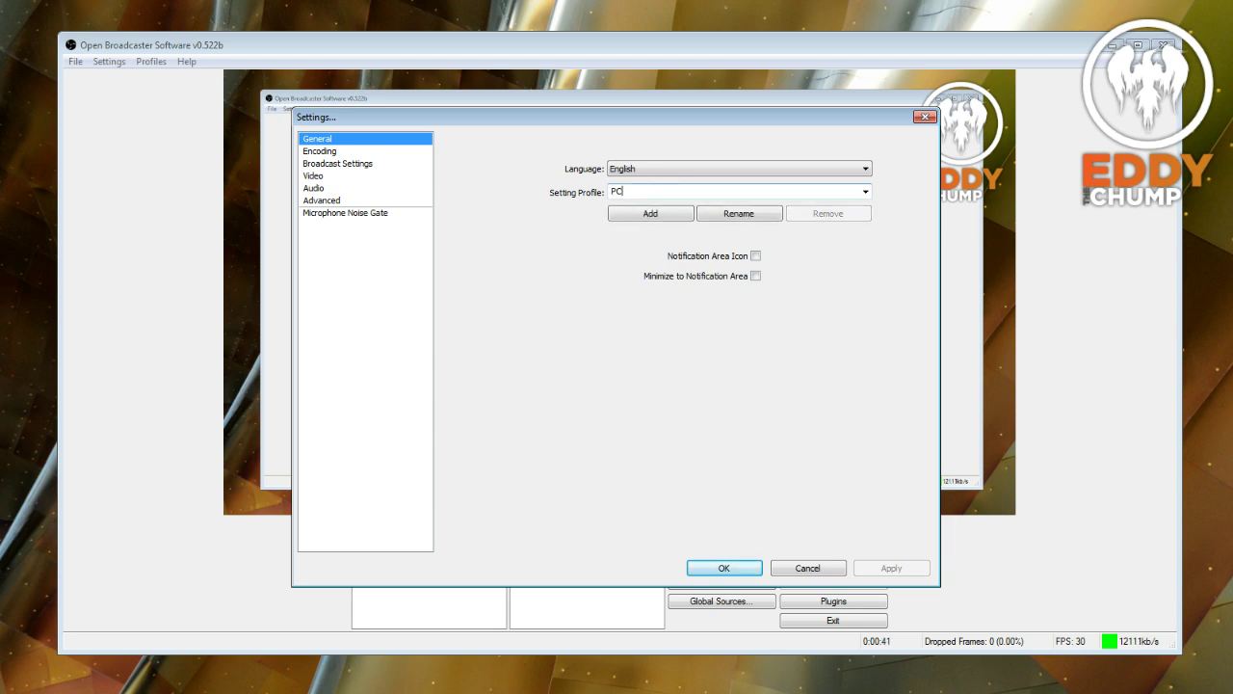
pyautogui.write(' Offline Record')
pyautogui.click(672, 216)
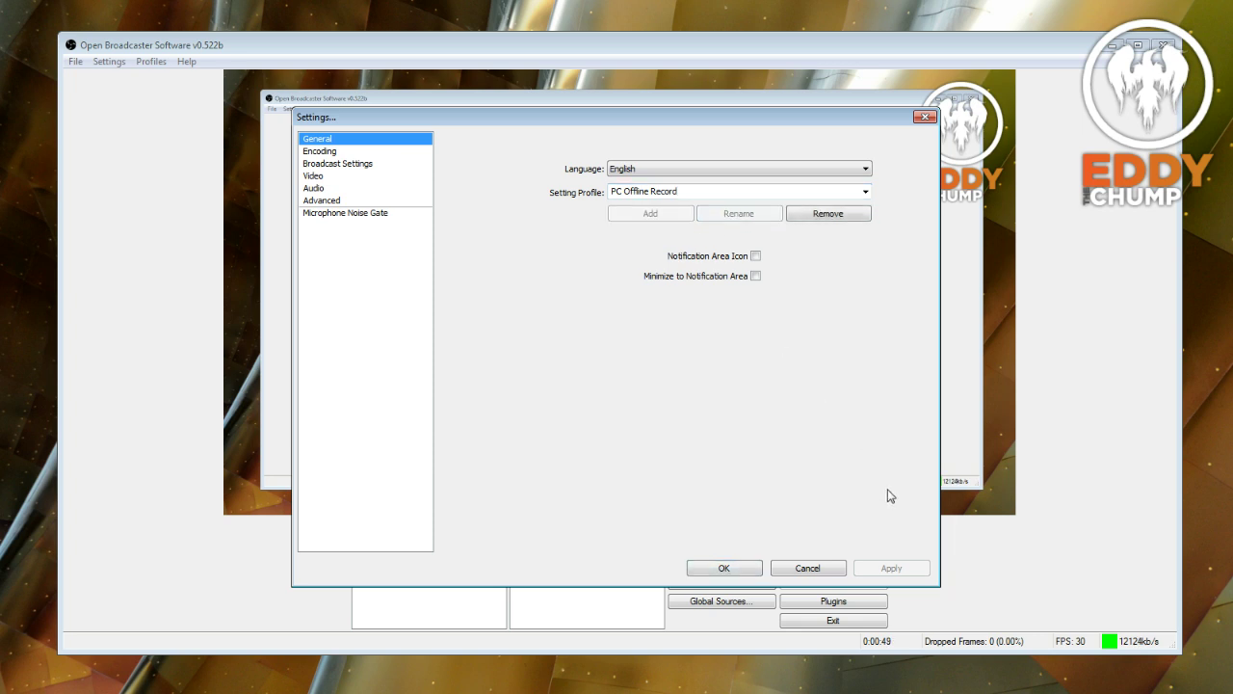
pyautogui.click(360, 153)
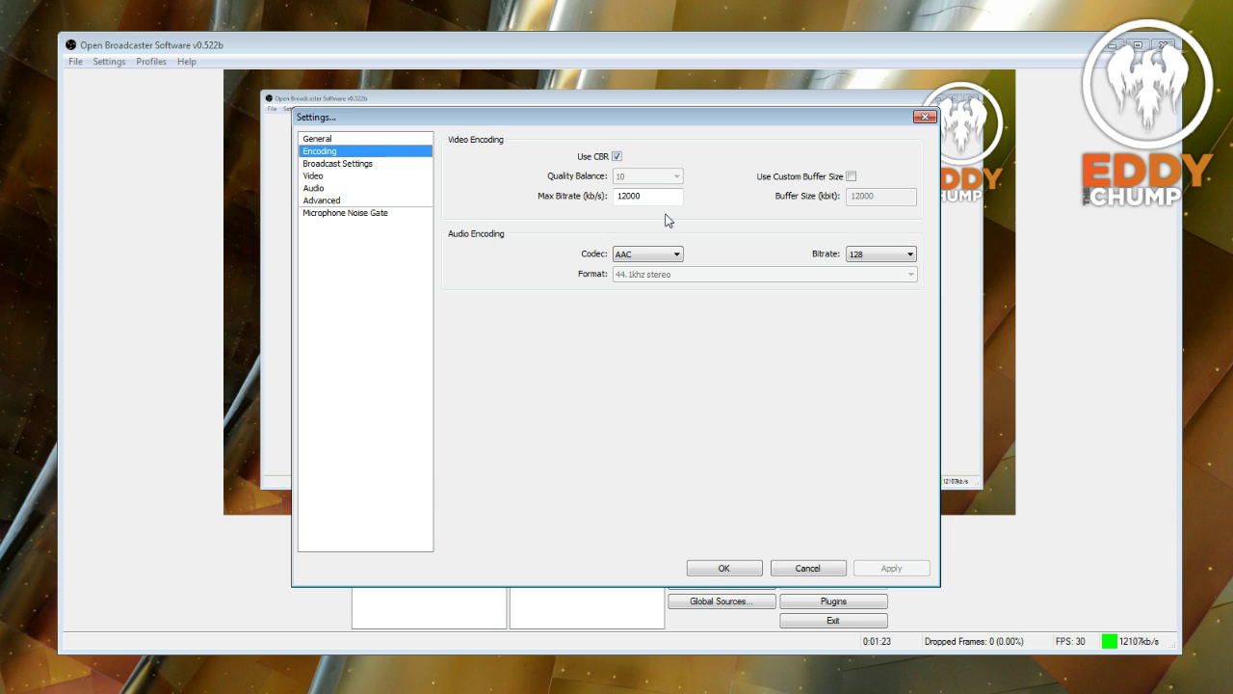
pyautogui.click(852, 181)
# In Broadcast Settings, keep the mode on File Output Only.
pyautogui.click(386, 167)
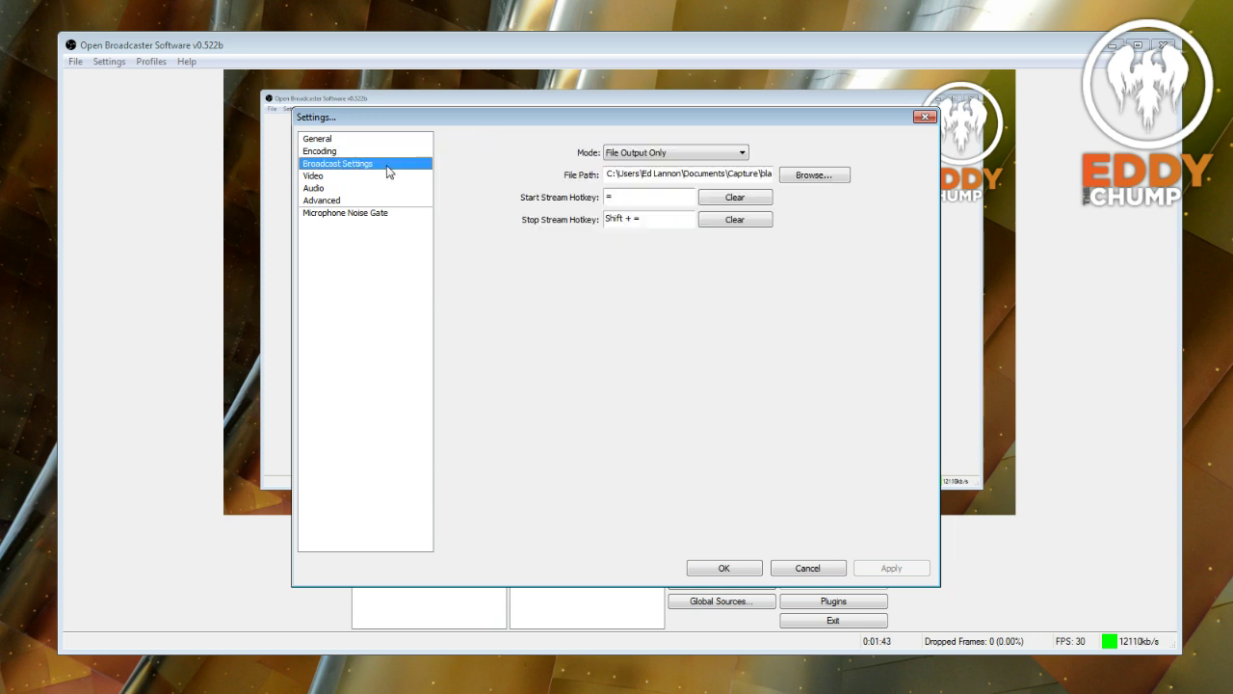
pyautogui.click(681, 153)
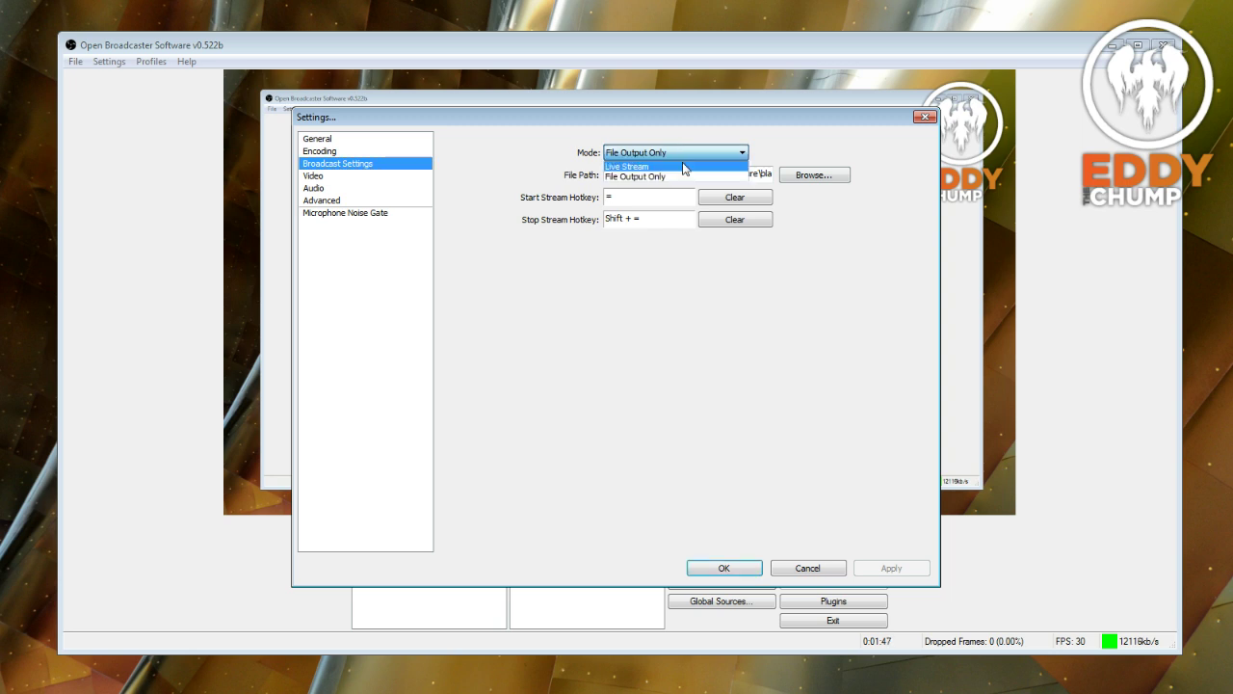
pyautogui.click(806, 141)
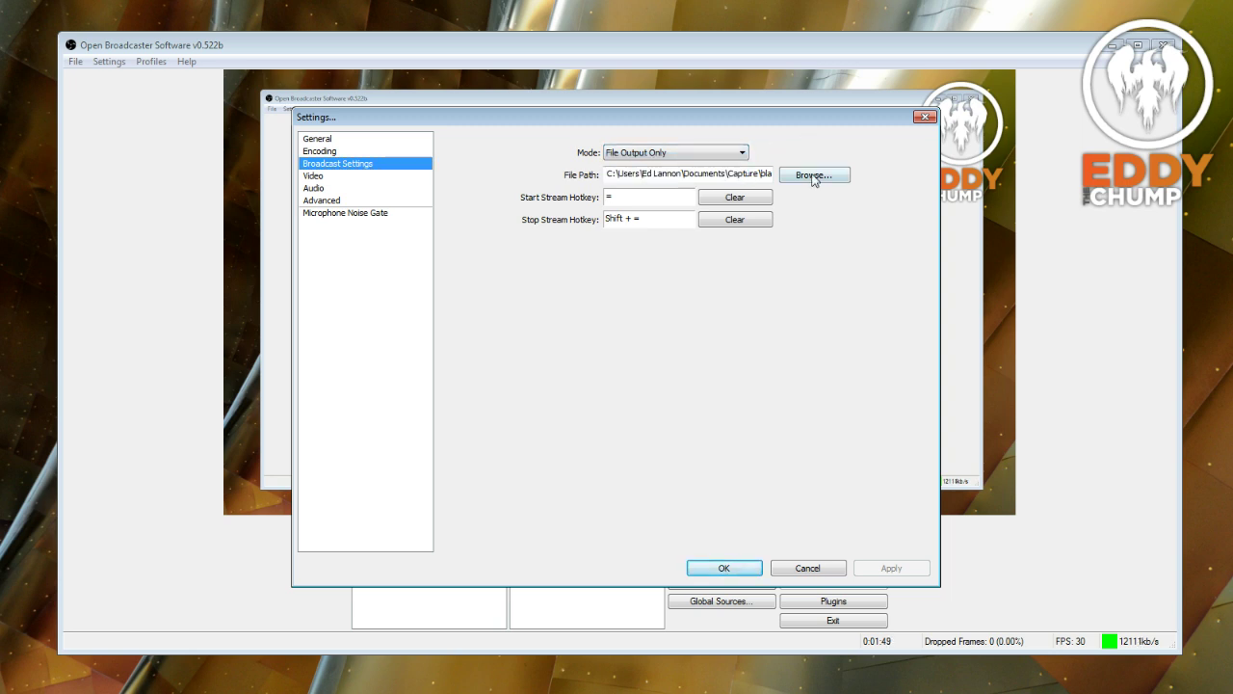
# Set the recording file path to Blacklight.mp4 on the Desktop, keeping the MP4 type.
pyautogui.click(813, 175)
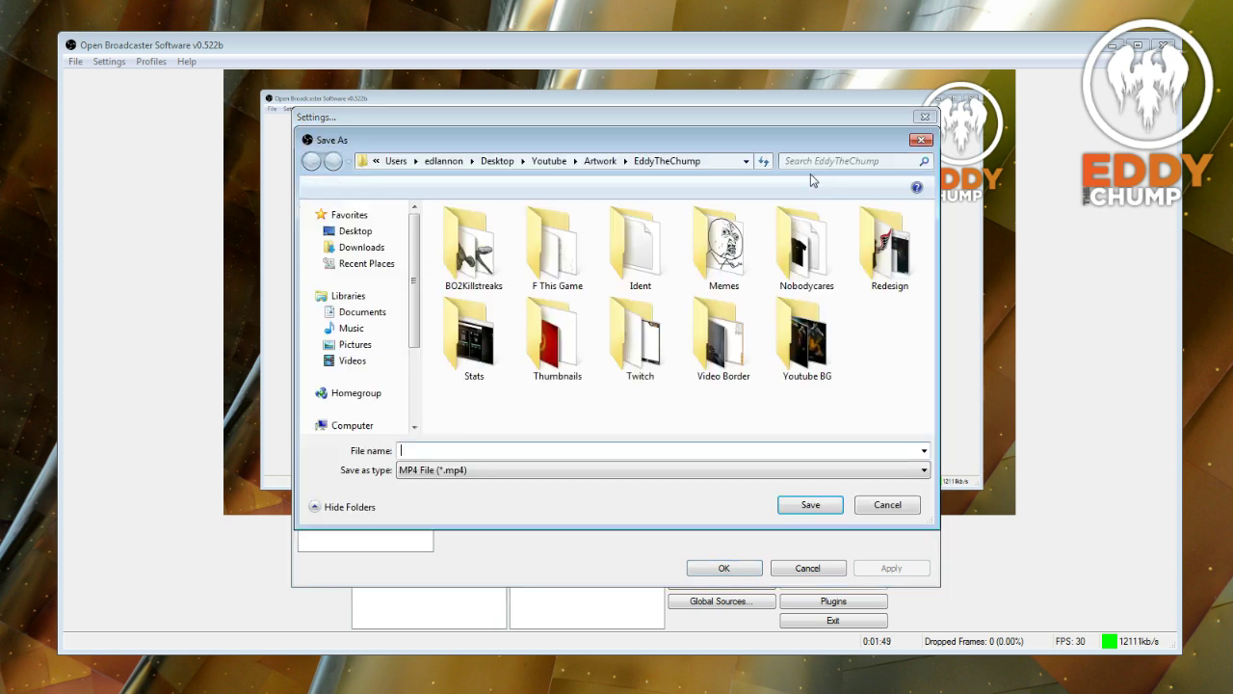
pyautogui.click(367, 240)
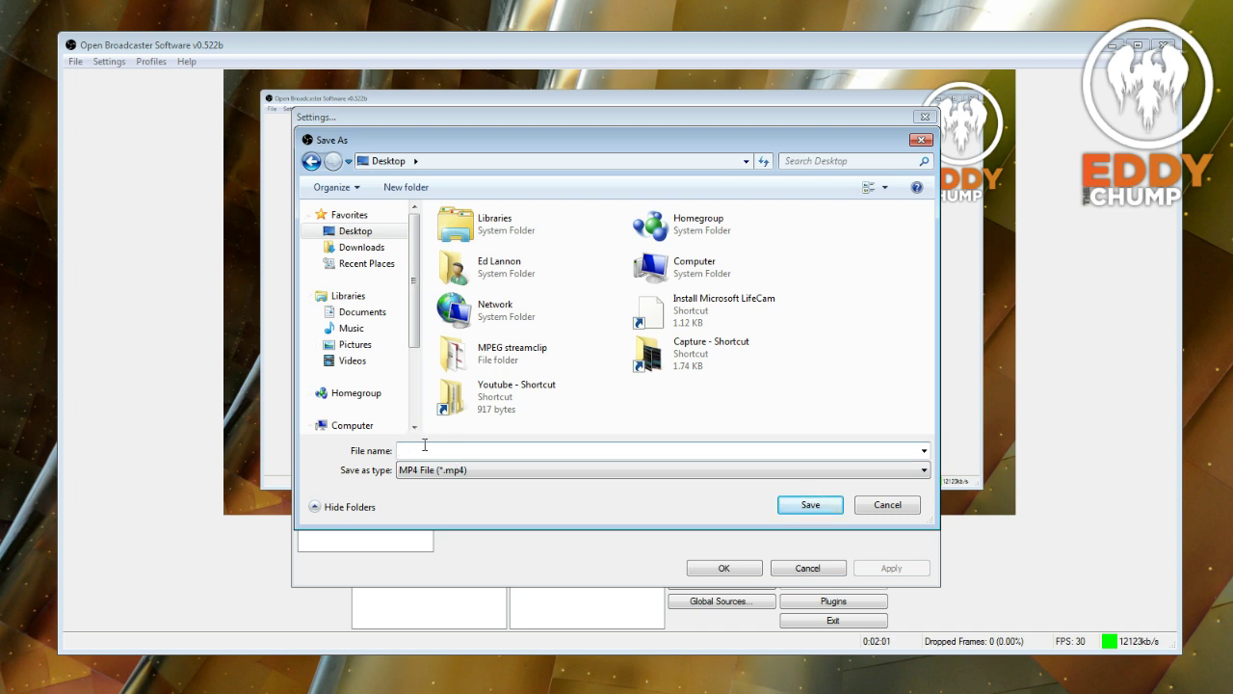
pyautogui.write('Blacklight')
pyautogui.click(449, 472)
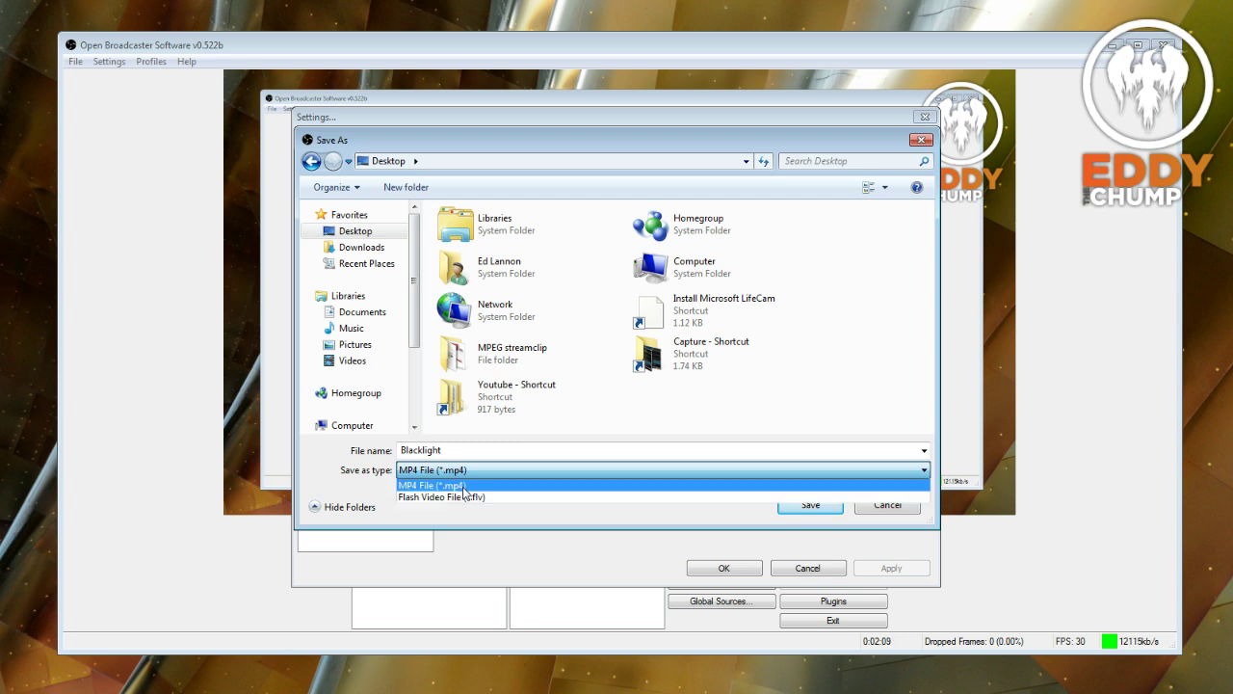
pyautogui.click(464, 488)
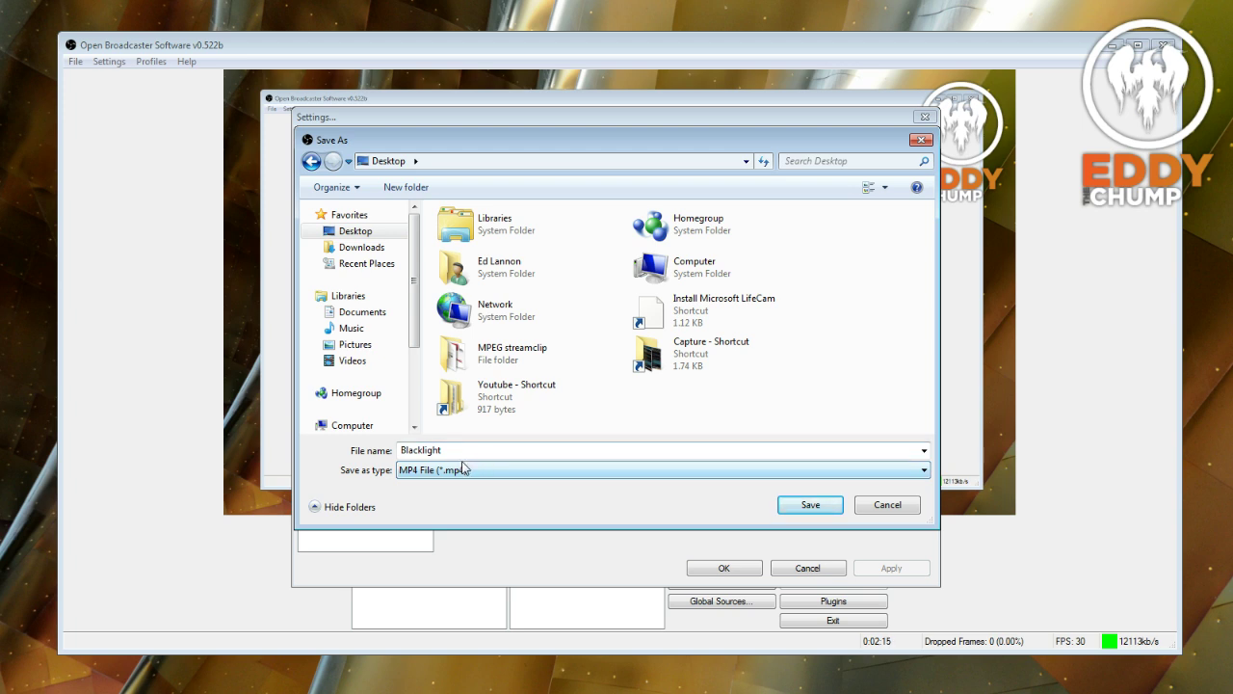
pyautogui.click(462, 450)
pyautogui.press('Tab')
pyautogui.click(806, 505)
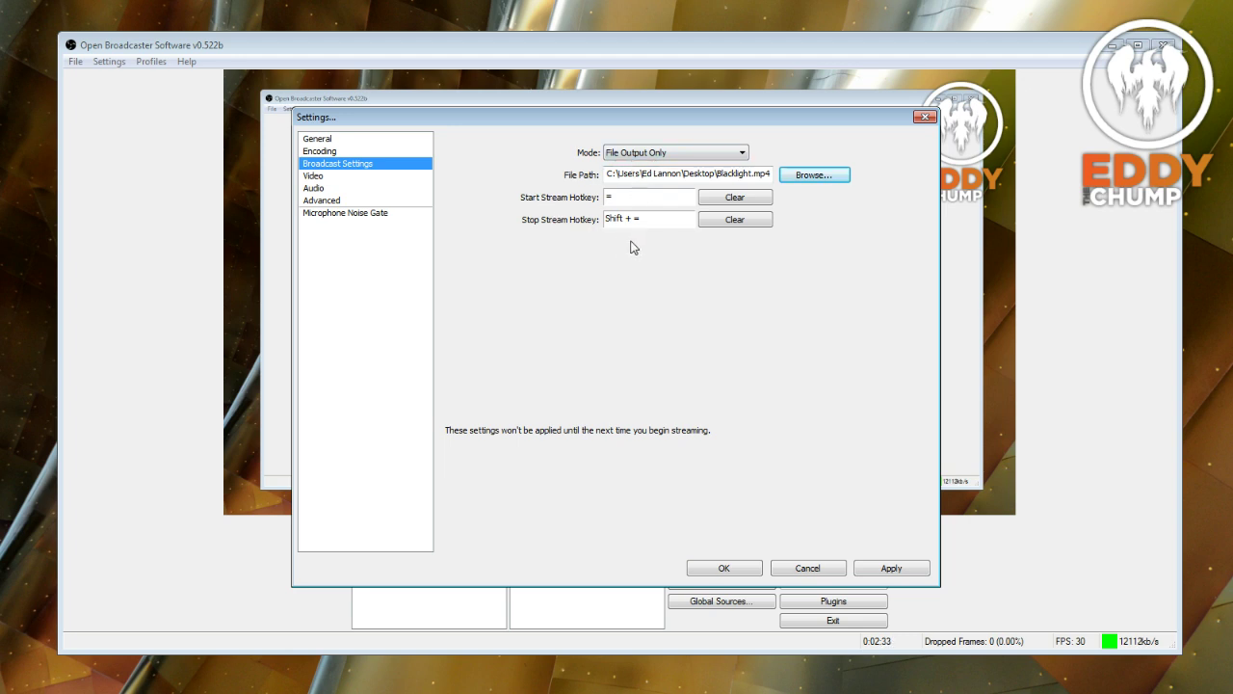
# Switch to the Video settings page, applying the new output file settings.
pyautogui.click(322, 178)
pyautogui.click(570, 402)
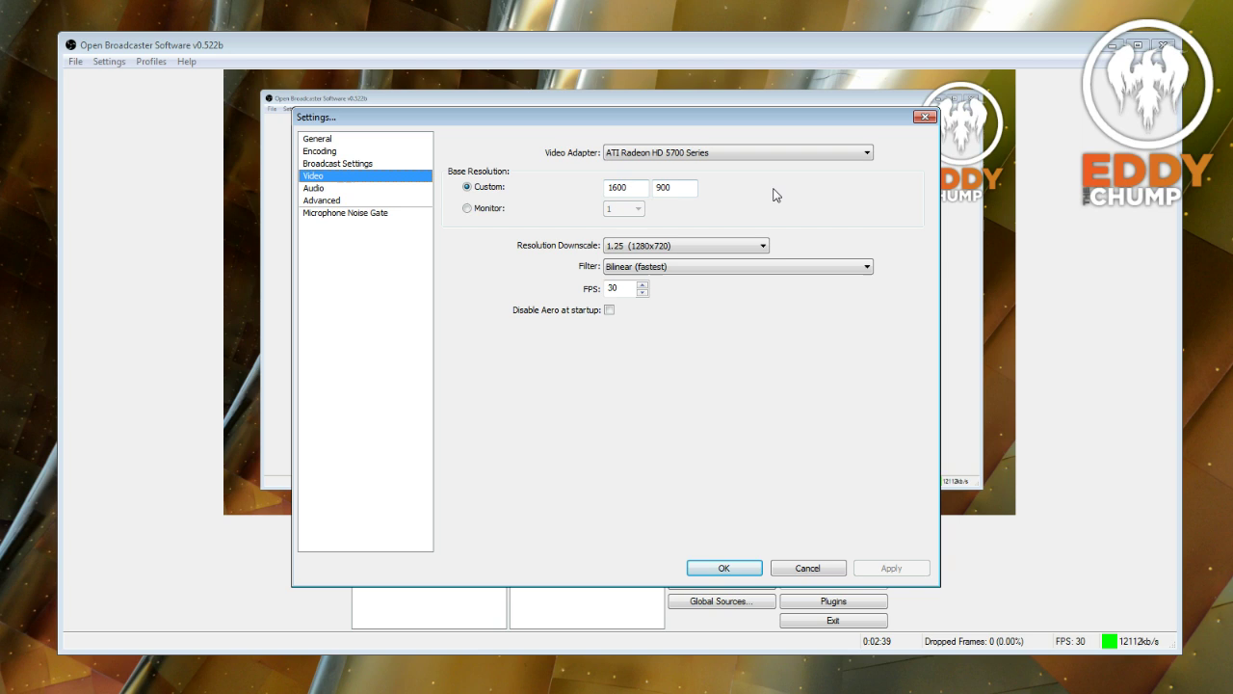
pyautogui.click(721, 154)
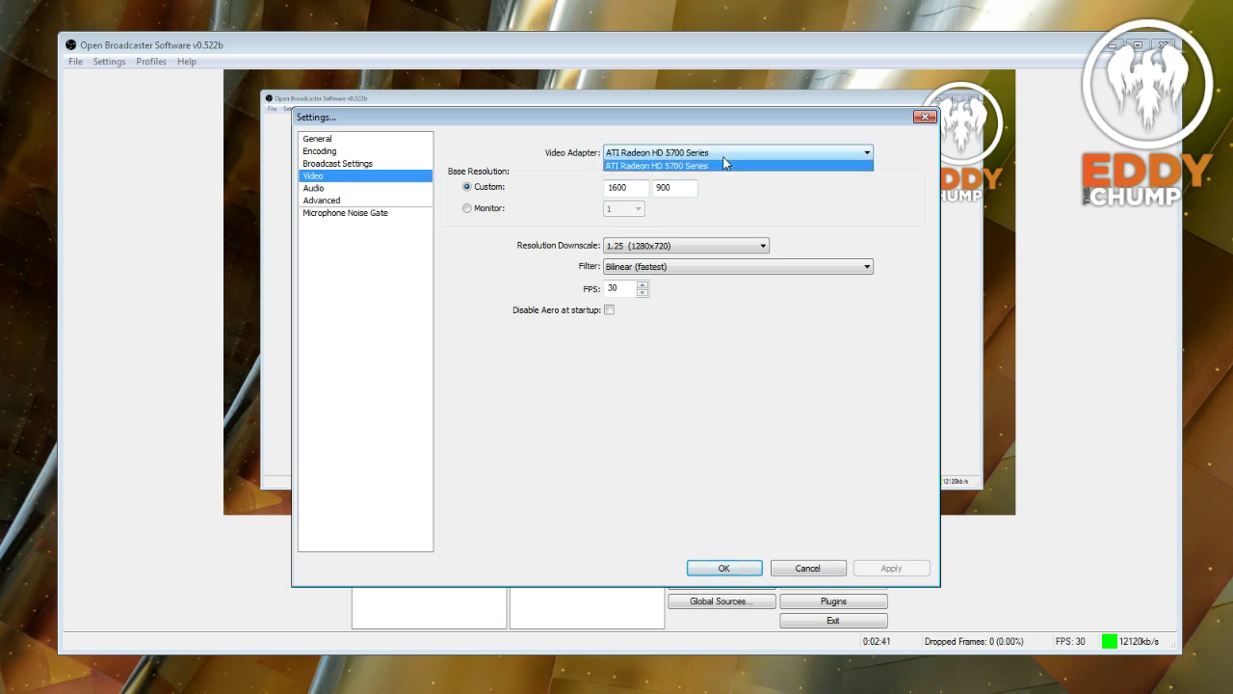
pyautogui.click(724, 160)
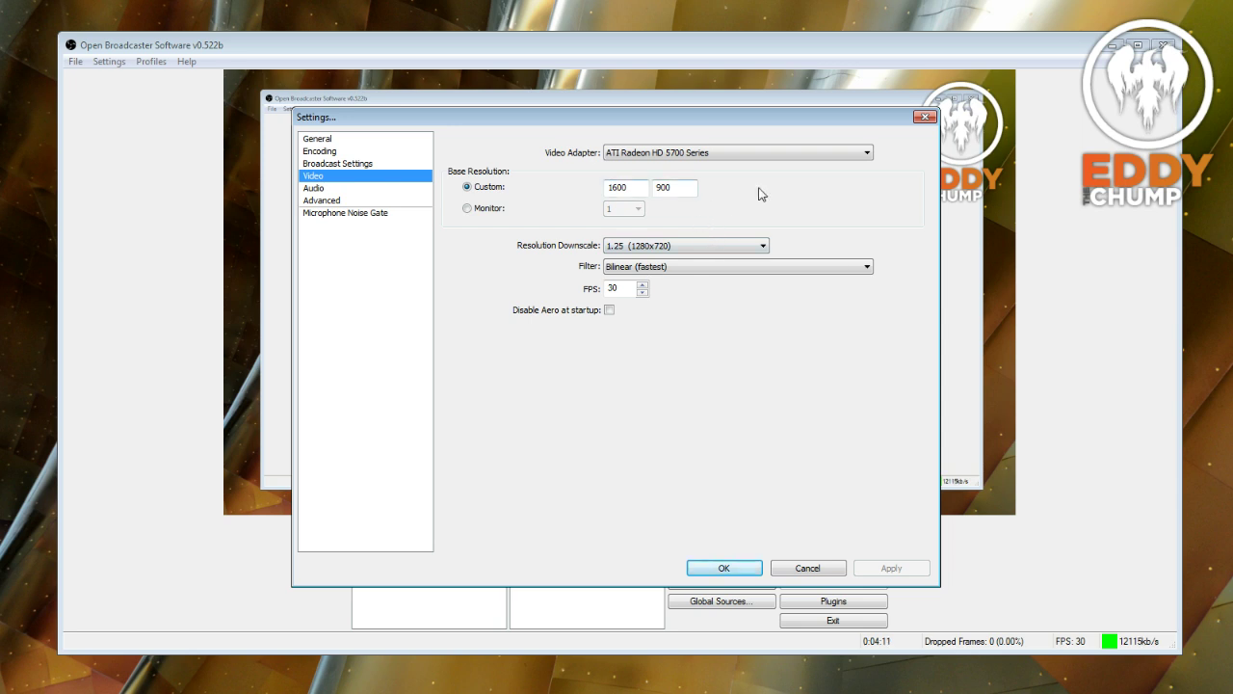
# Apply the 1.25 downscale from the 1600x900 base to 1280x720, then go to Audio settings.
pyautogui.click(638, 186)
pyautogui.click(674, 249)
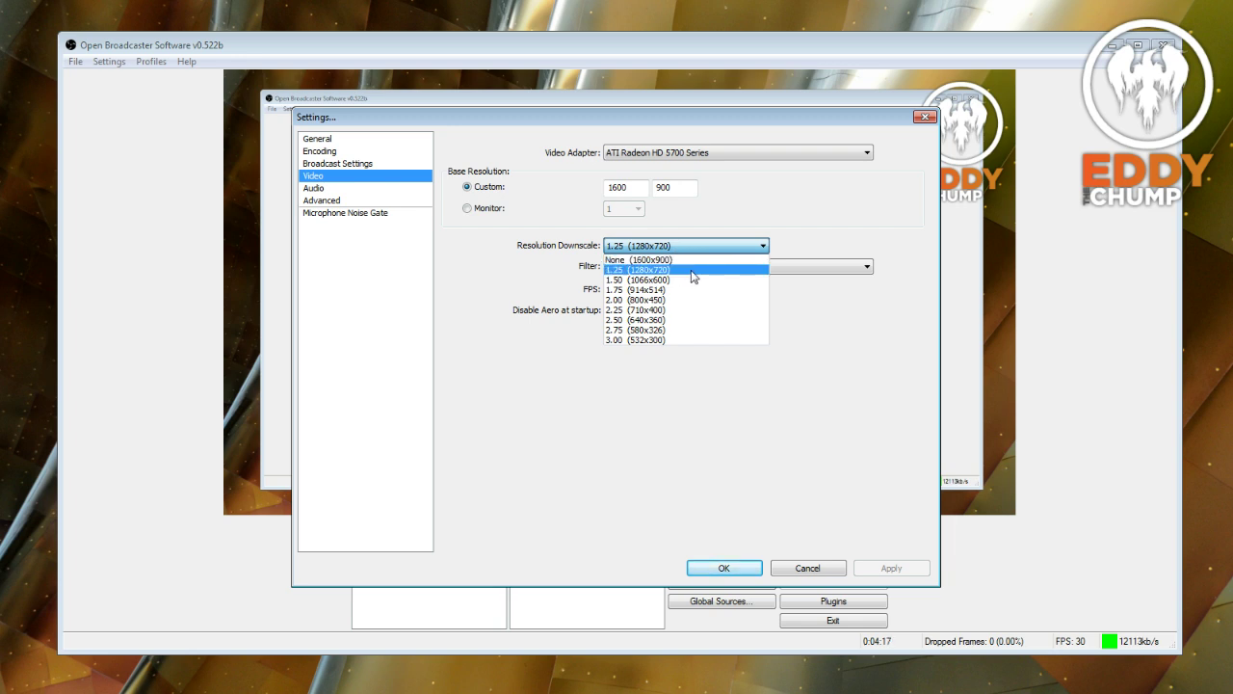
pyautogui.click(692, 271)
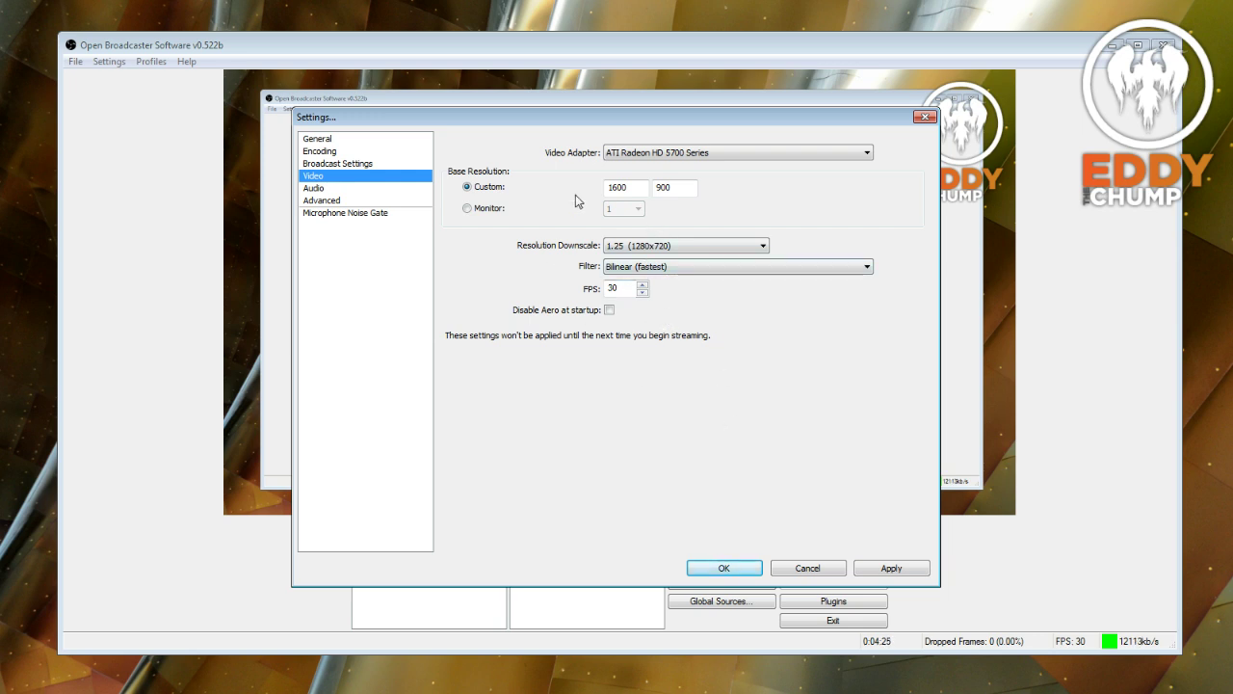
pyautogui.click(900, 568)
pyautogui.click(347, 189)
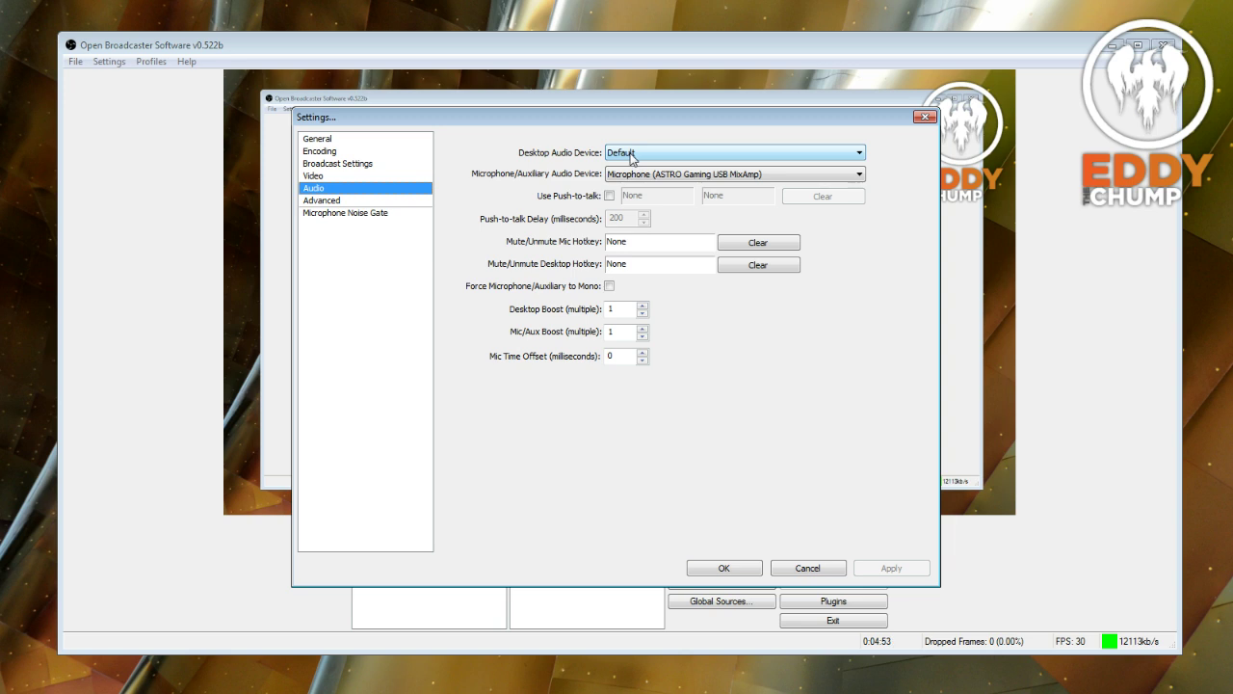
pyautogui.press('Tab')
pyautogui.hotkey('shift', 'Tab')
pyautogui.click(633, 175)
# Switch to the Advanced page of the Settings list.
pyautogui.click(352, 201)
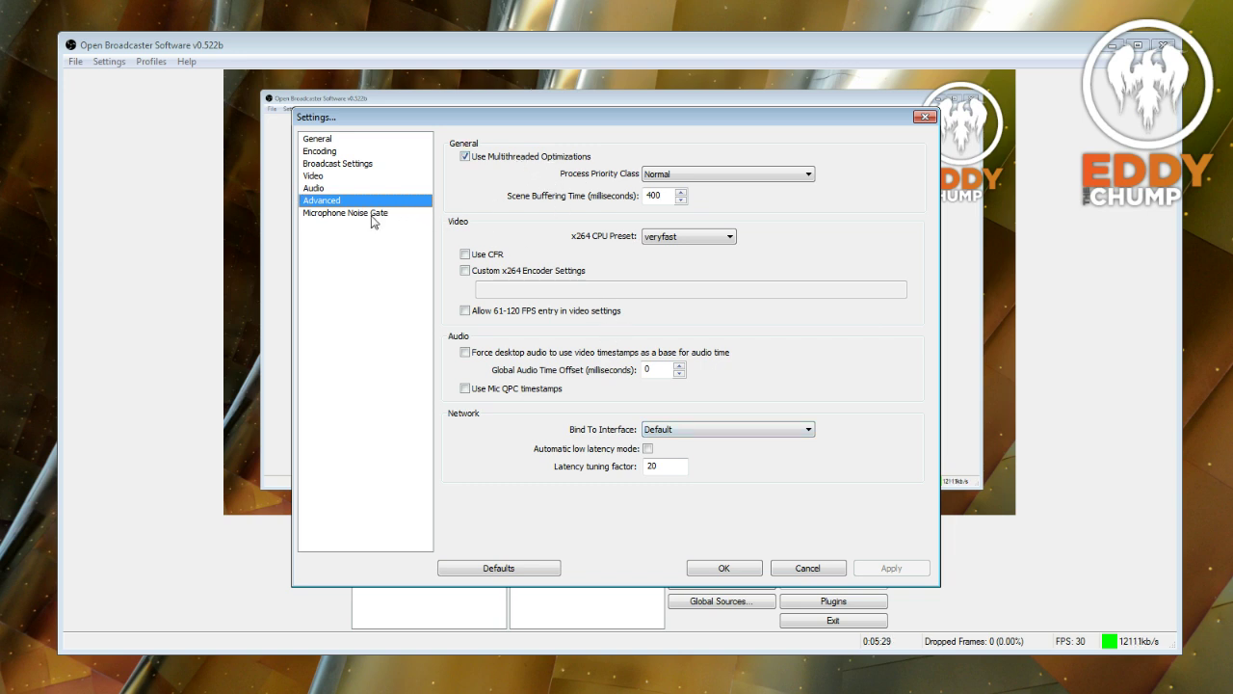
# Show the Microphone Noise Gate page, leaving the noise gate unchecked.
pyautogui.click(322, 212)
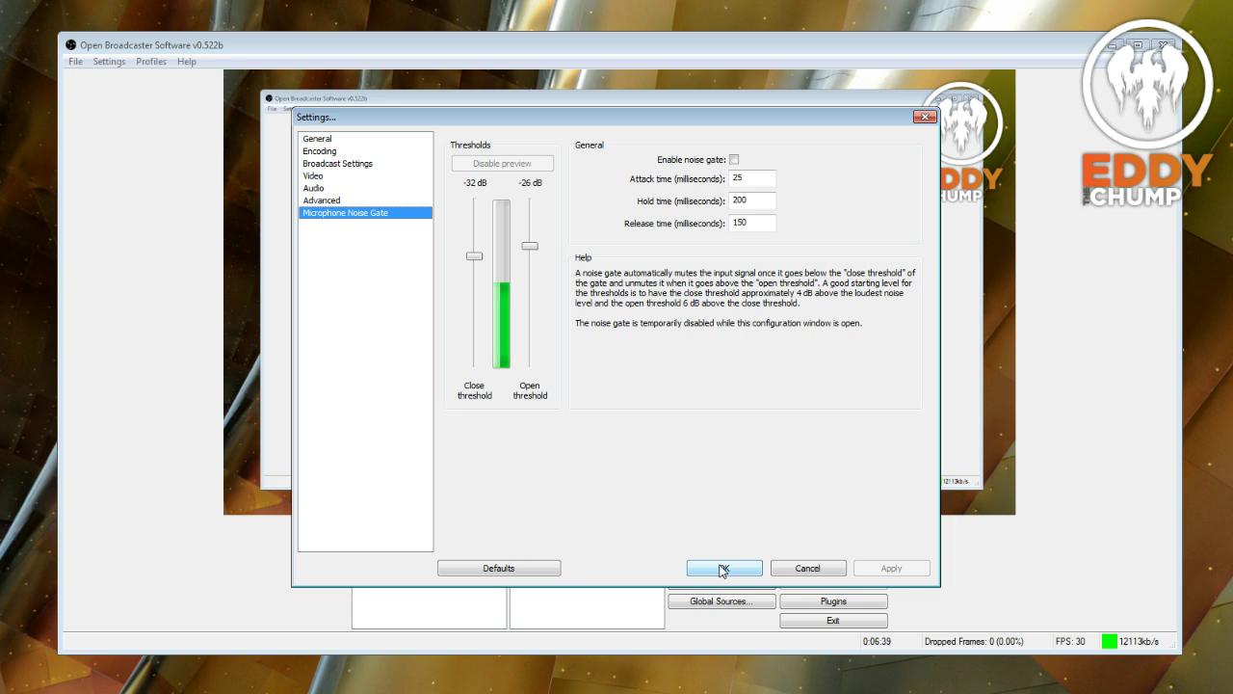
# Save the settings with OK and close the Settings window.
pyautogui.click(722, 569)
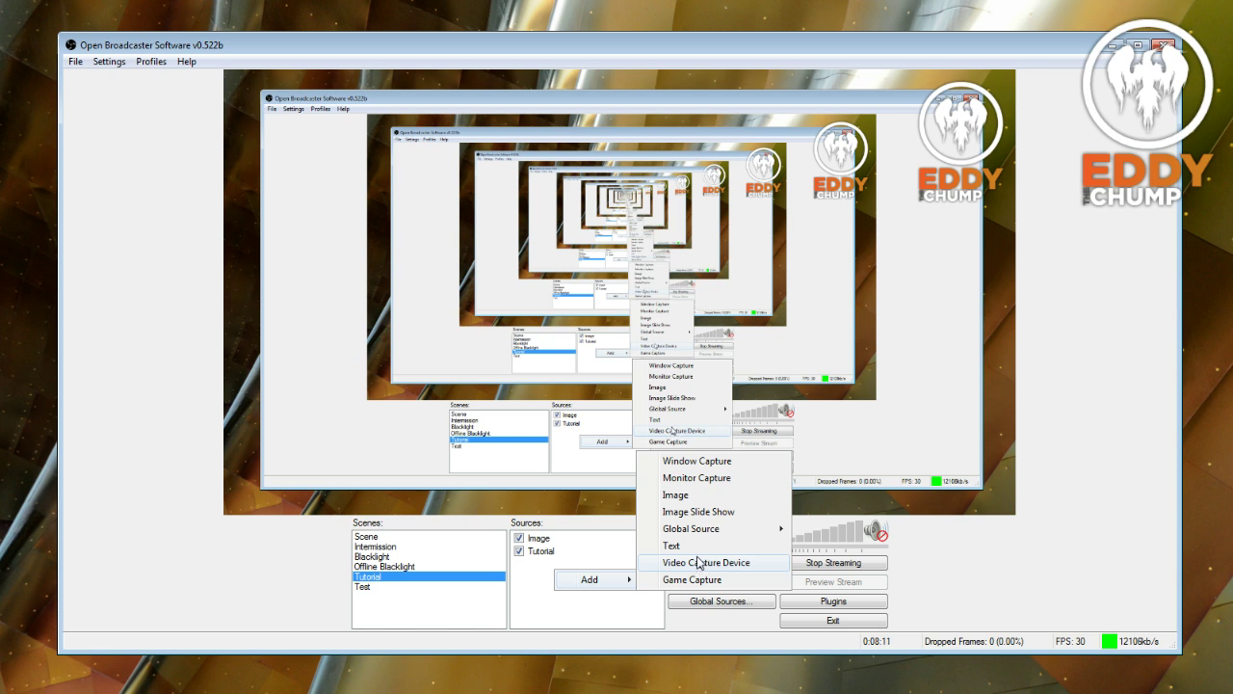
# Dismiss the Sources add menu without adding a source, keeping Image and Tutorial.
pyautogui.click(623, 604)
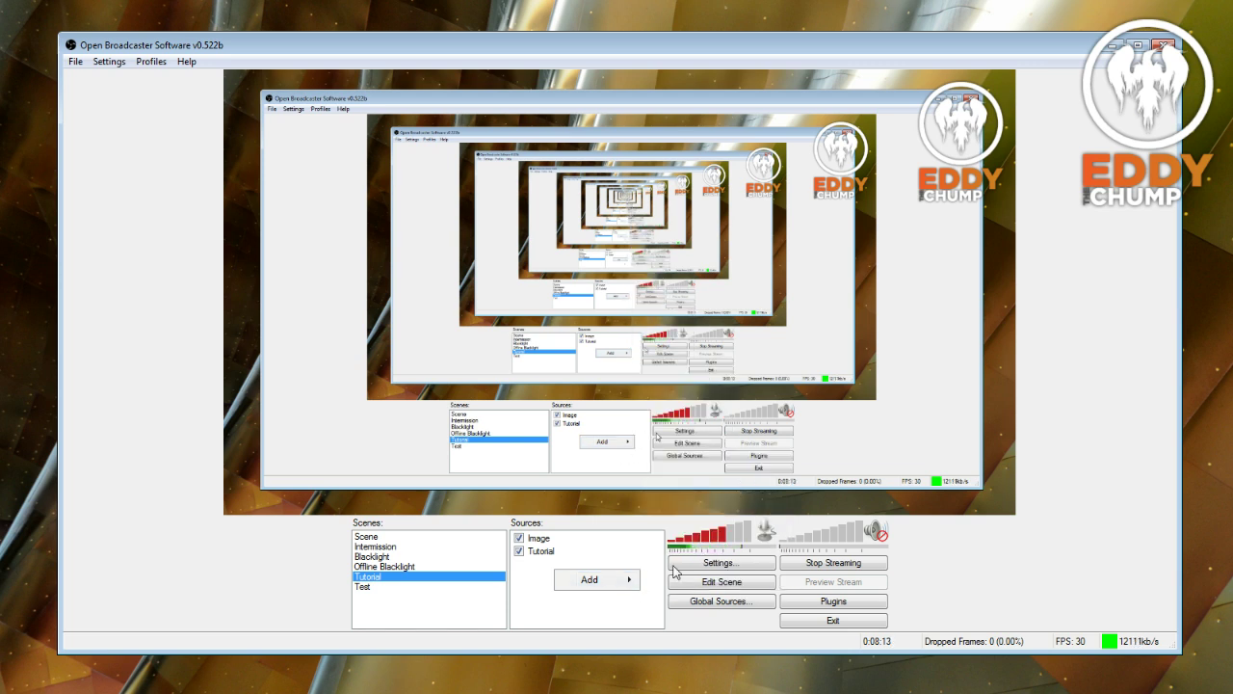
pyautogui.click(611, 605)
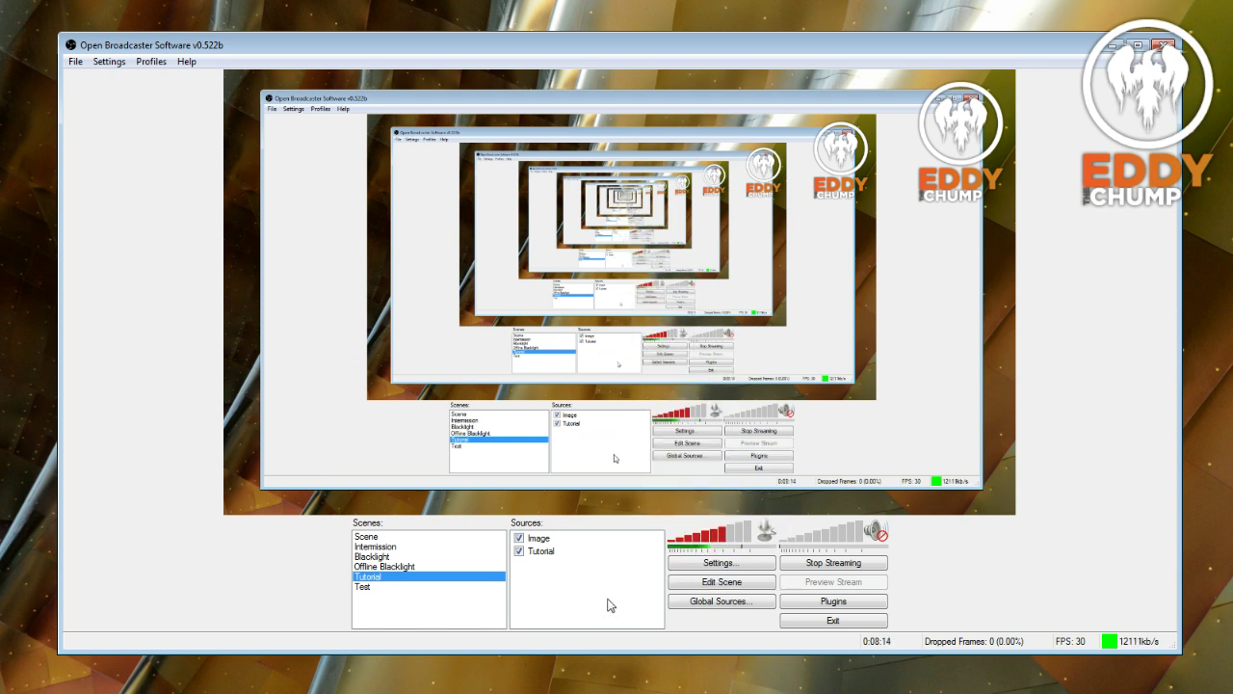
pyautogui.rightClick(566, 569)
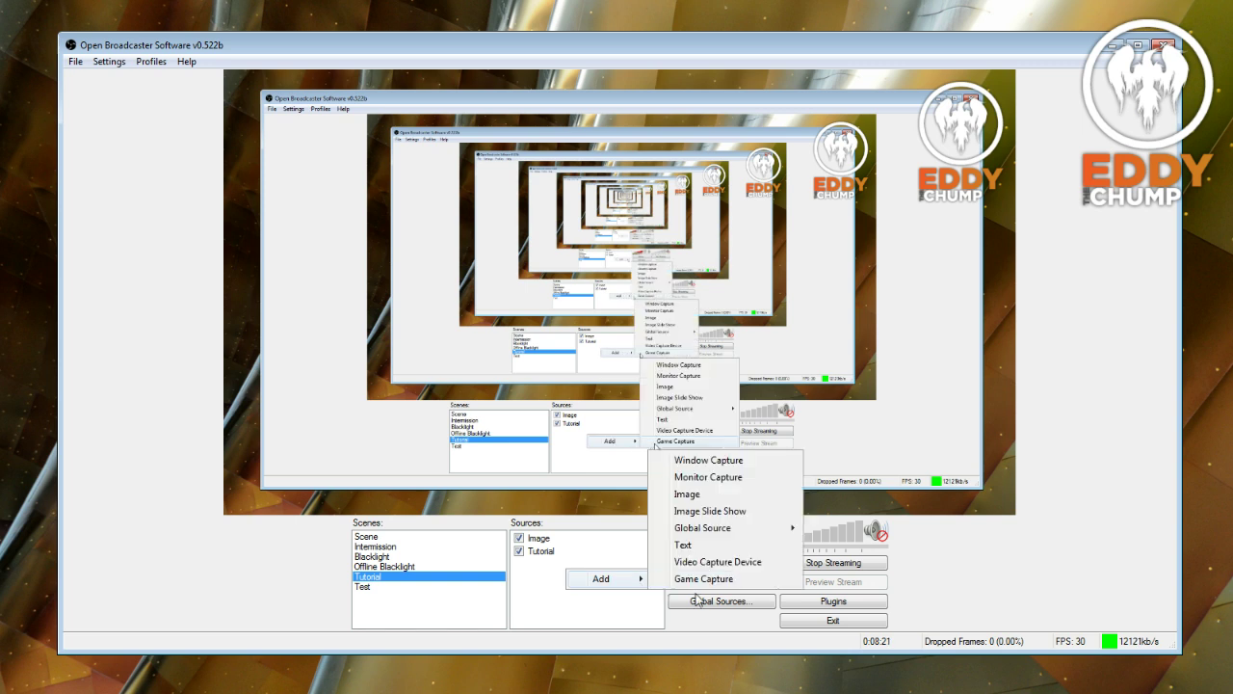
pyautogui.click(545, 595)
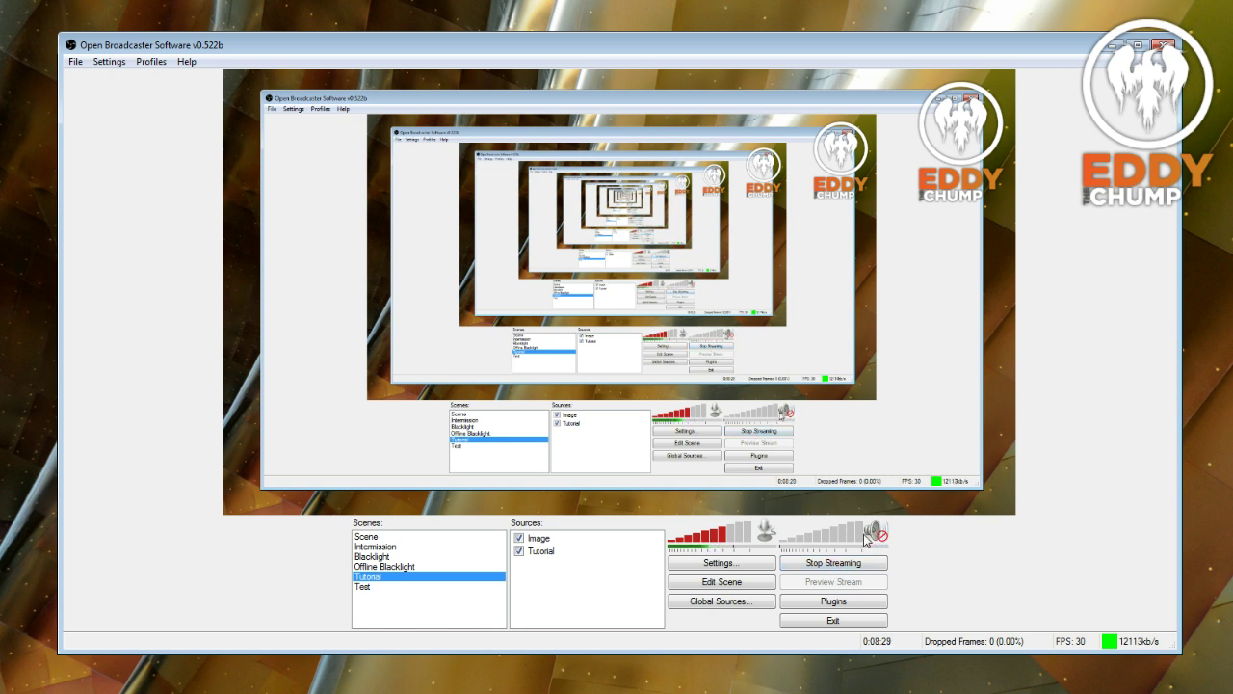
# Turn up the desktop audio and microphone volume meters.
pyautogui.moveTo(826, 542); pyautogui.dragTo(836, 544)
pyautogui.click(747, 547)
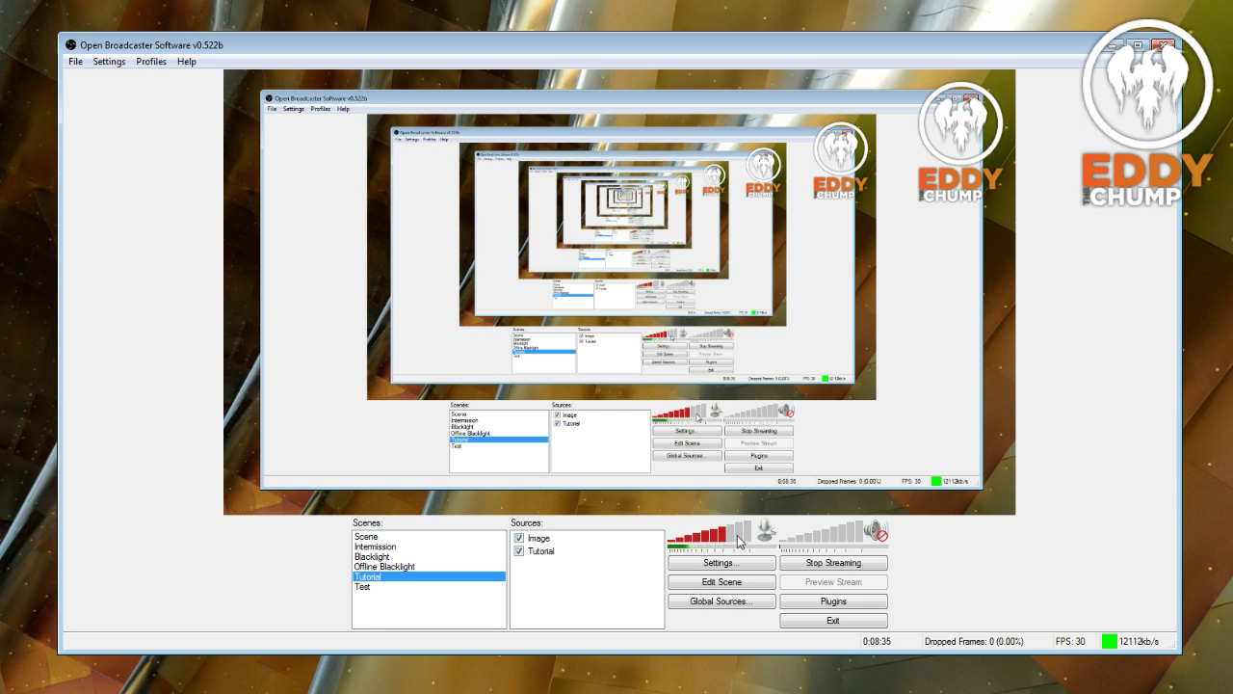